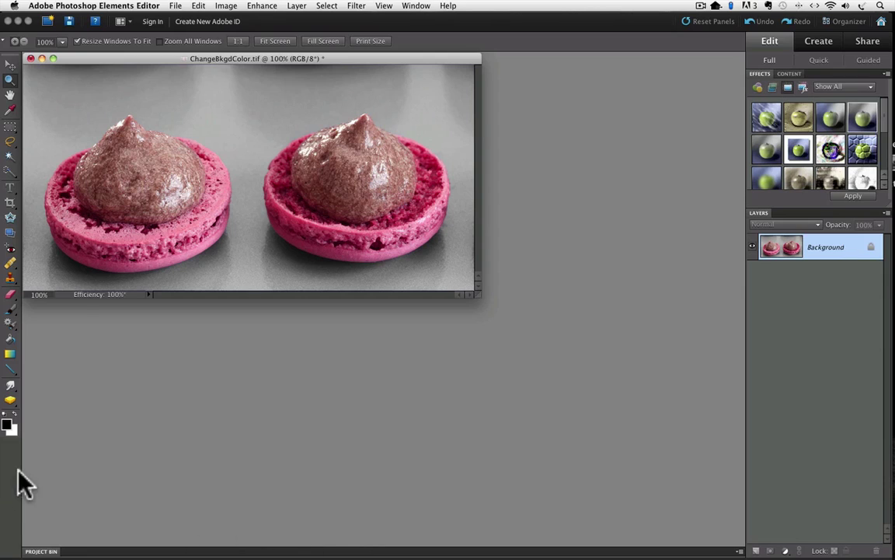
Step: Select the Magic Wand tool in the toolbox
{"action": "left_click", "coordinate": [10, 156]}
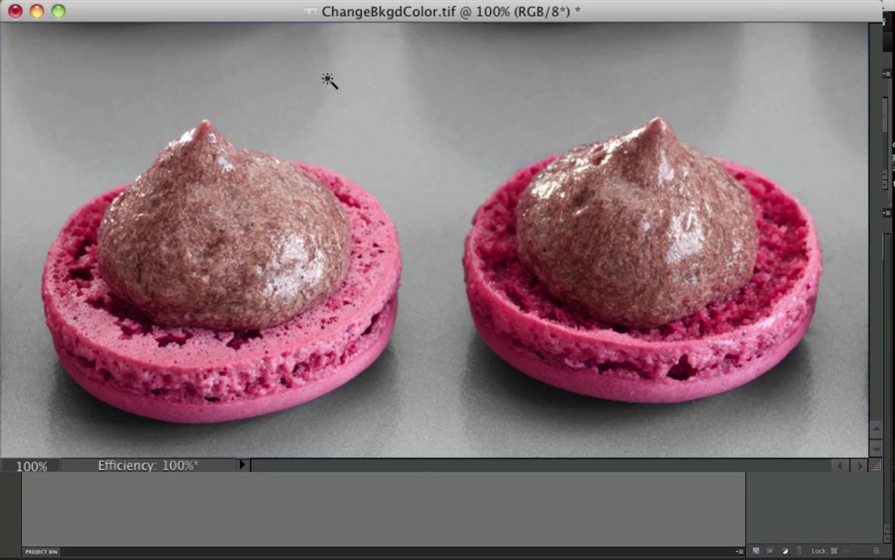
Step: Use the Magic Wand to select a grey background patch near the photo's top edge
{"action": "left_click", "coordinate": [330, 82]}
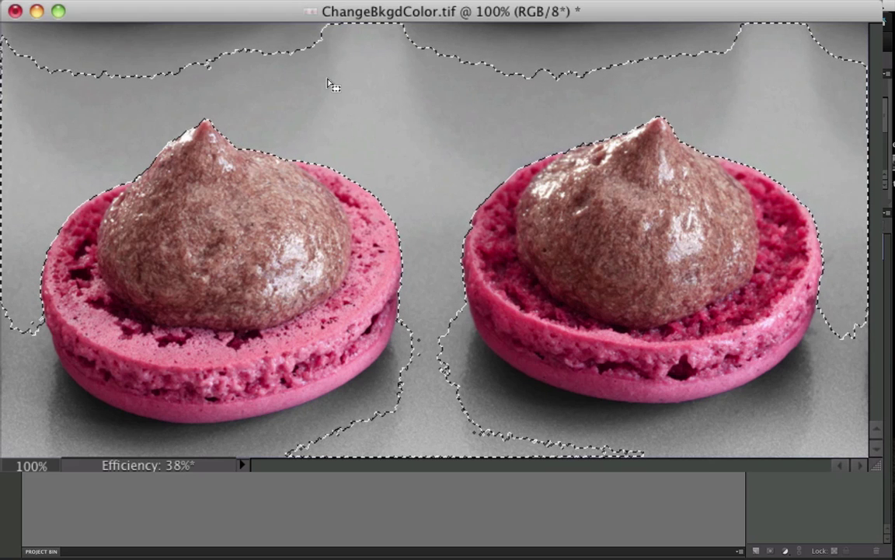
{"action": "left_click", "coordinate": [509, 56]}
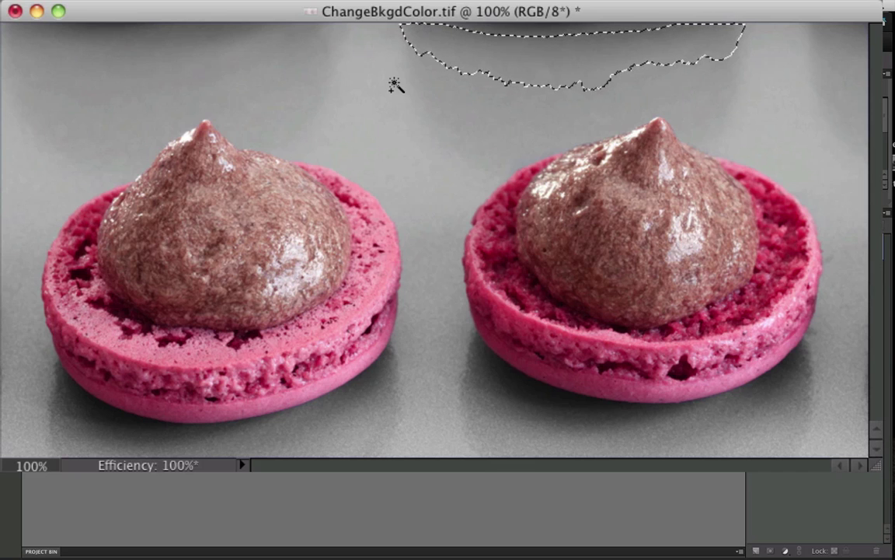
Step: Add the upper, lower and side grey background and both macaron shadows to the selection
{"action": "left_click", "coordinate": [394, 83], "text": "shift"}
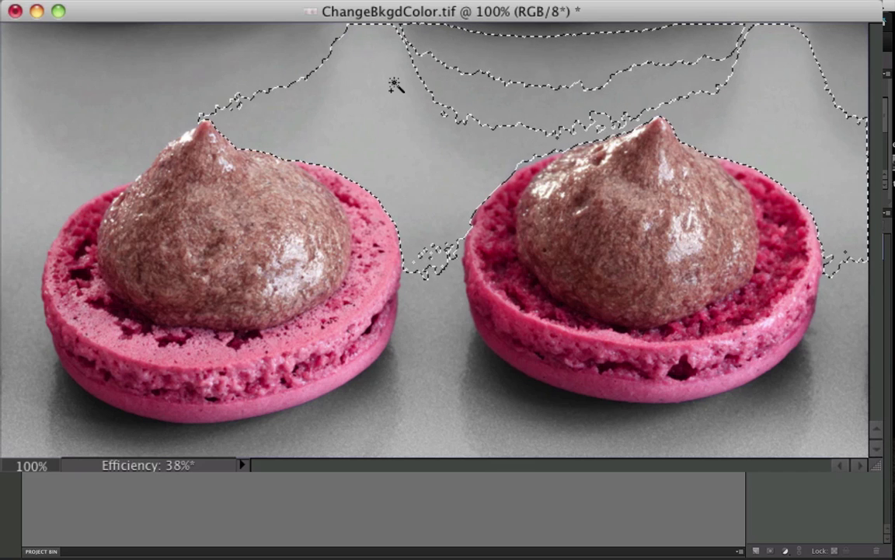
{"action": "left_click", "coordinate": [435, 281], "text": "shift"}
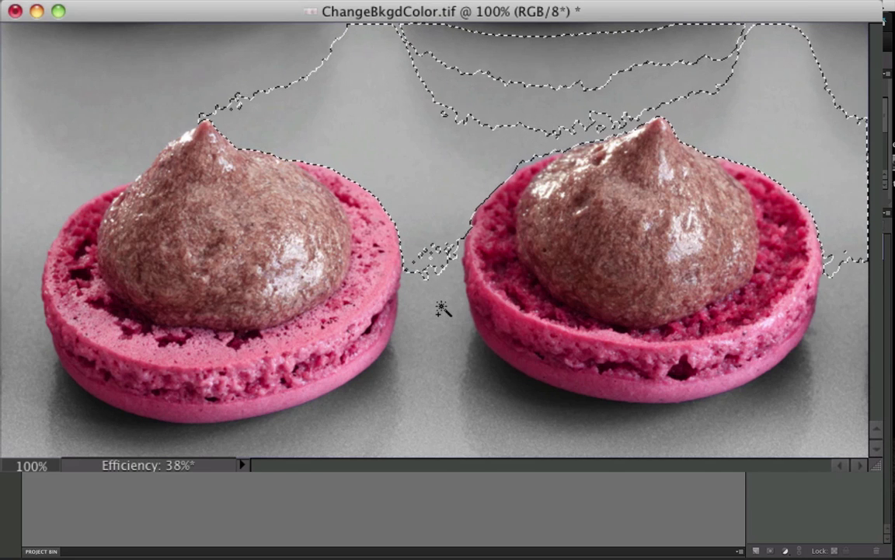
{"action": "left_click", "coordinate": [442, 310], "text": "shift"}
{"action": "left_click", "coordinate": [493, 366], "text": "shift"}
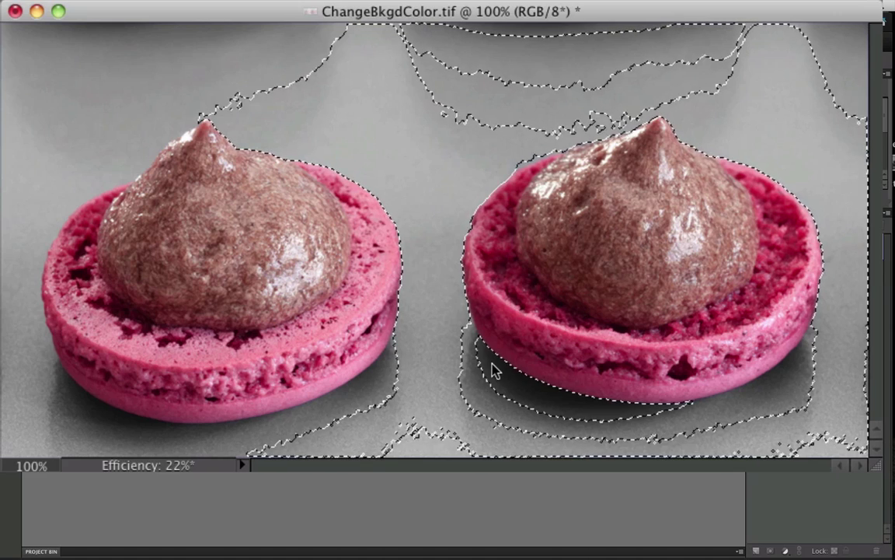
{"action": "left_click", "coordinate": [798, 421], "text": "shift"}
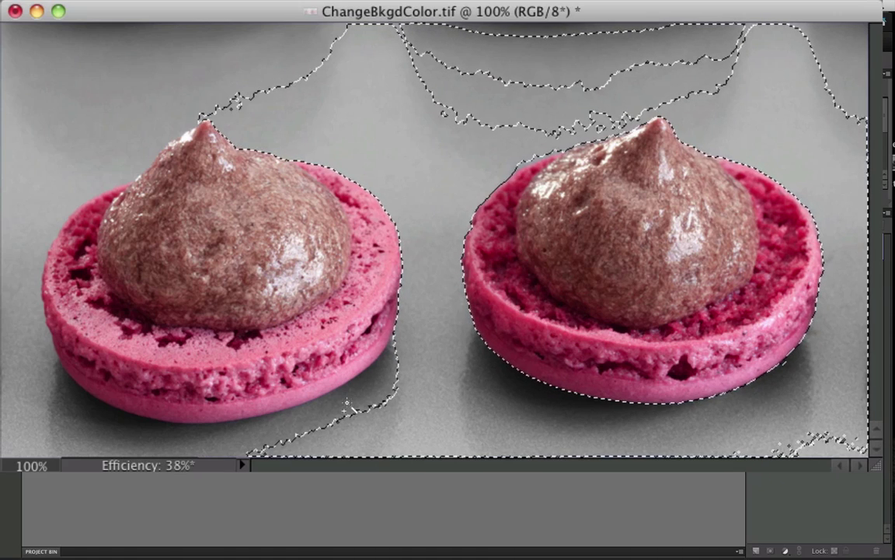
{"action": "left_click", "coordinate": [323, 422], "text": "shift"}
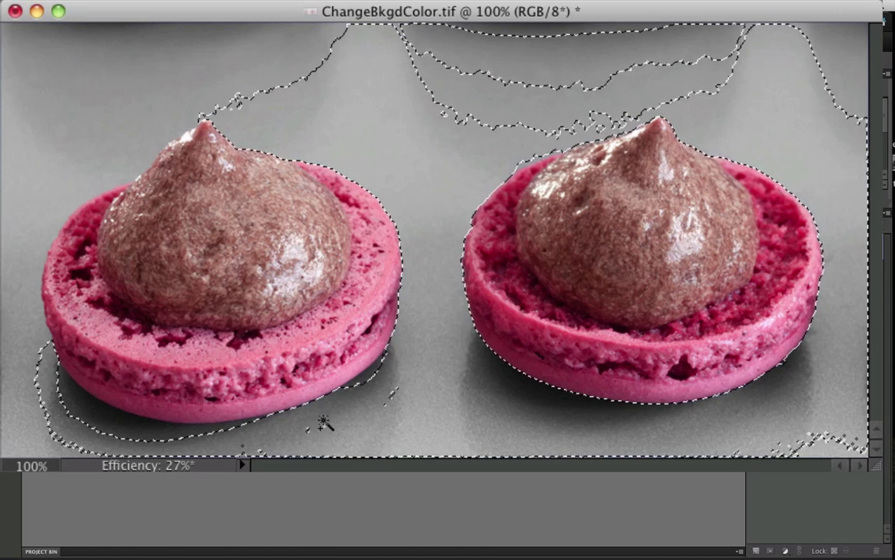
{"action": "left_click", "coordinate": [30, 328], "text": "shift"}
{"action": "left_click", "coordinate": [38, 156], "text": "shift"}
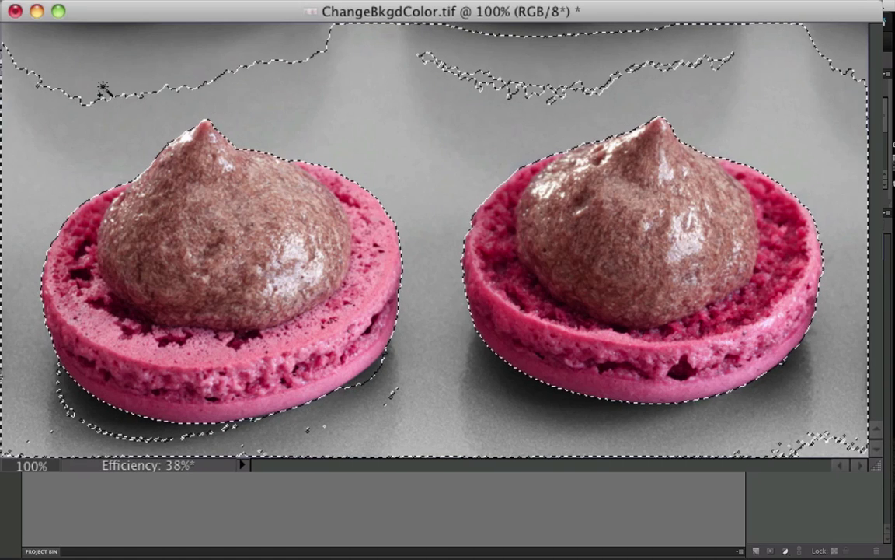
{"action": "left_click", "coordinate": [105, 62], "text": "shift"}
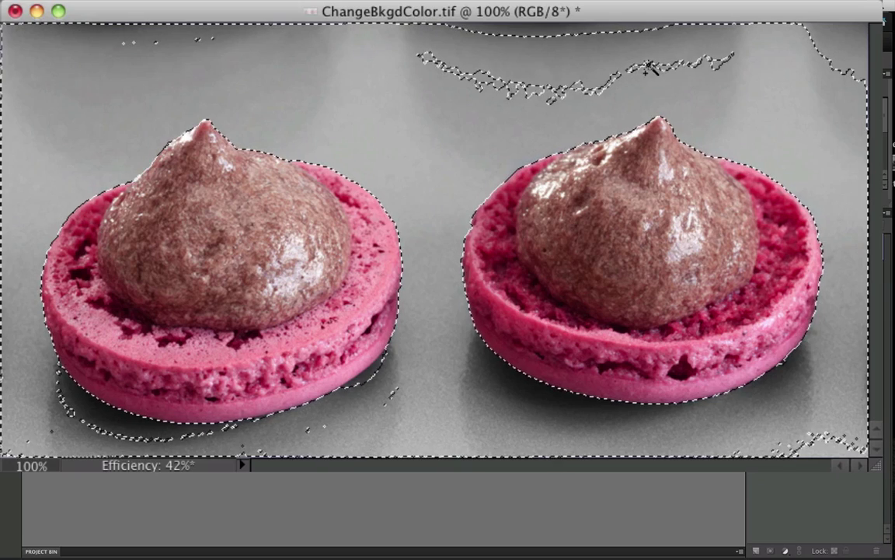
Step: Merge the remaining unselected islands, specks, left shadow and top strip into the selection
{"action": "left_click", "coordinate": [557, 92], "text": "shift"}
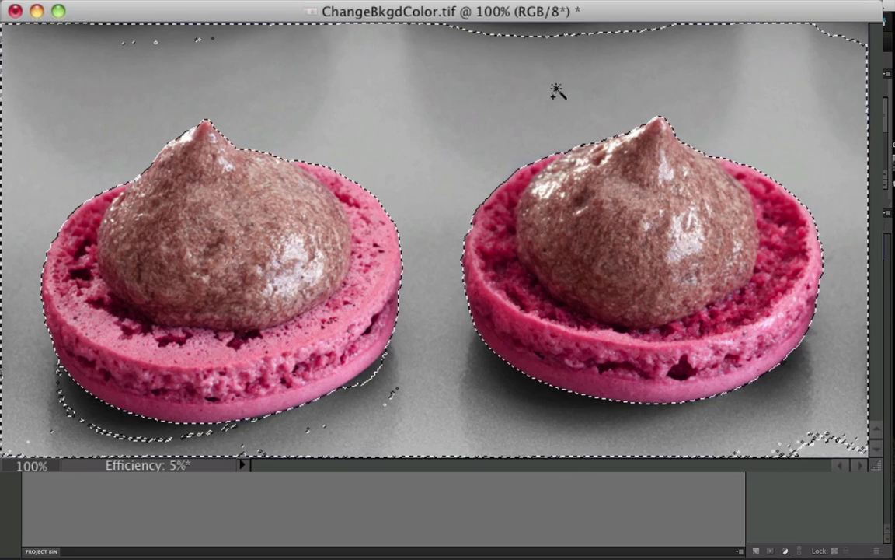
{"action": "left_click", "coordinate": [200, 41], "text": "shift"}
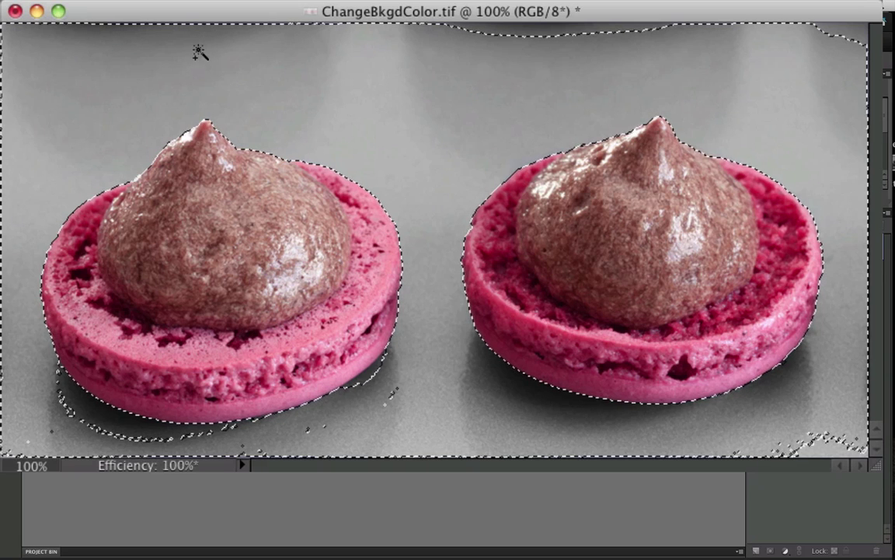
{"action": "left_click", "coordinate": [392, 400], "text": "shift"}
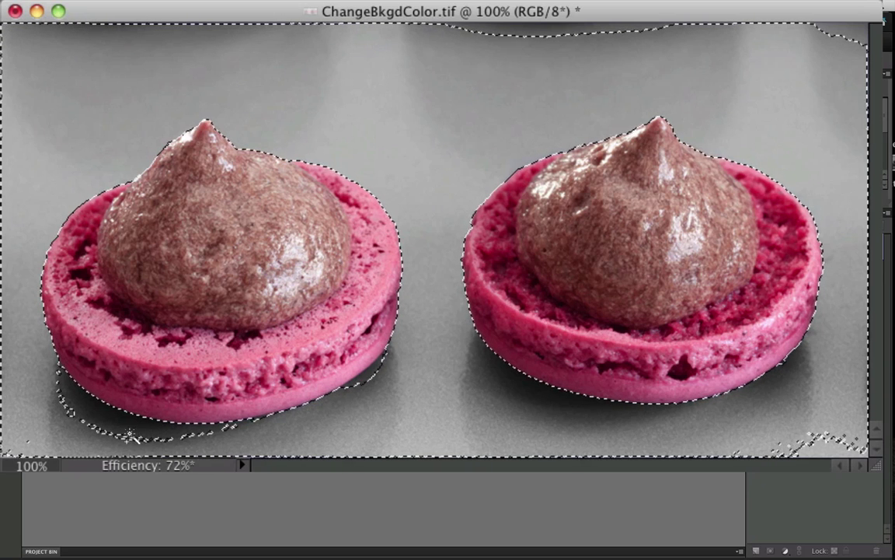
{"action": "left_click", "coordinate": [84, 437], "text": "shift"}
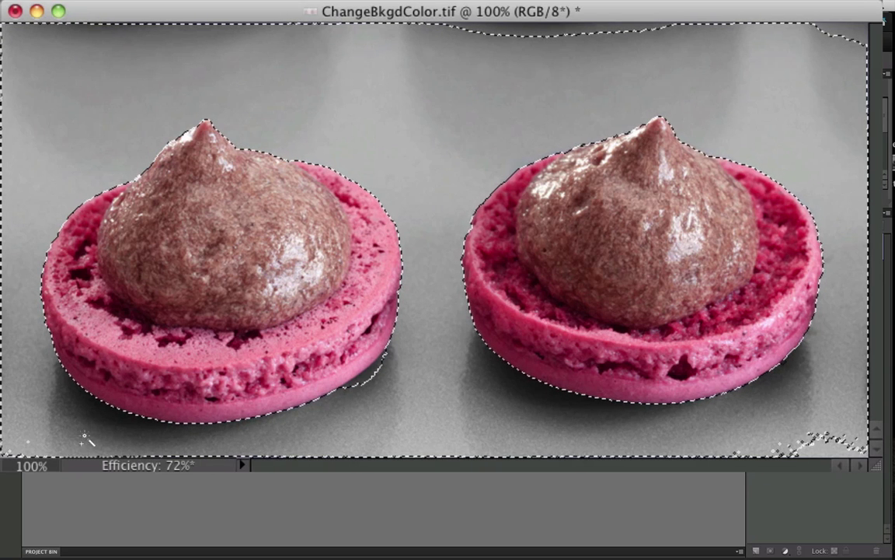
{"action": "left_click", "coordinate": [374, 379], "text": "shift"}
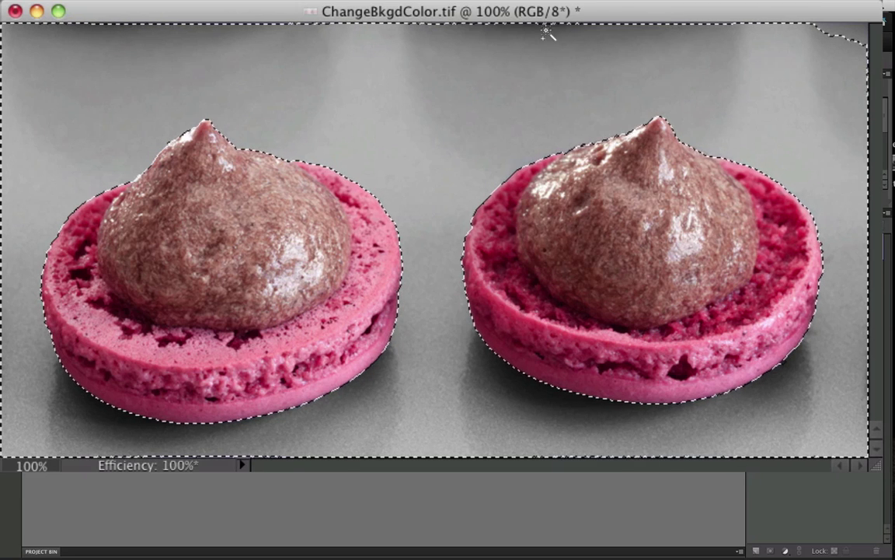
{"action": "left_click", "coordinate": [783, 28], "text": "shift"}
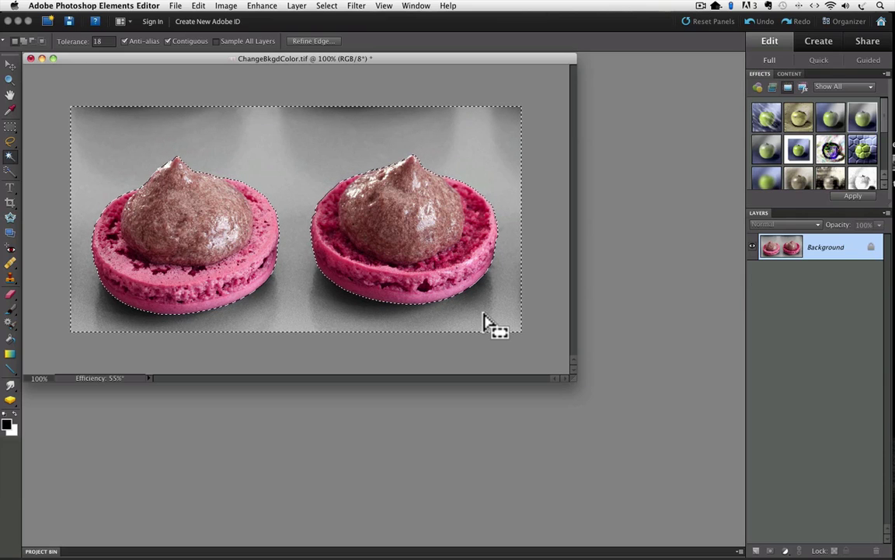
Step: Float and enlarge the Layers panel, then add a Solid Color fill layer masked to the background
{"action": "left_click_drag", "start_coordinate": [764, 212], "coordinate": [567, 117]}
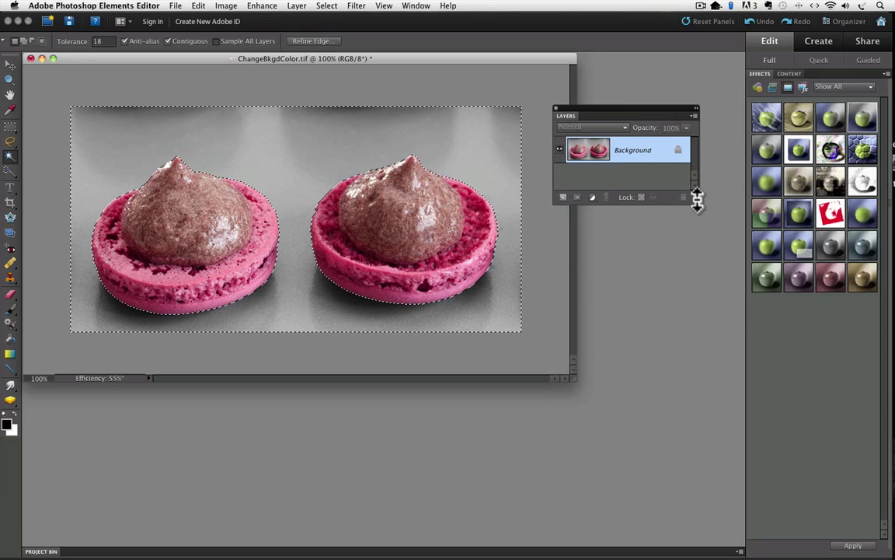
{"action": "left_click_drag", "start_coordinate": [696, 200], "coordinate": [696, 301]}
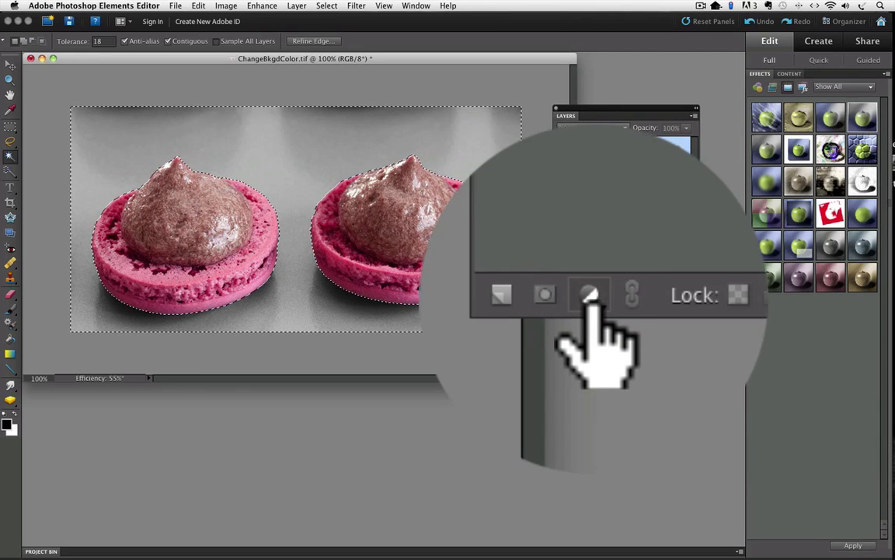
{"action": "left_click", "coordinate": [590, 296]}
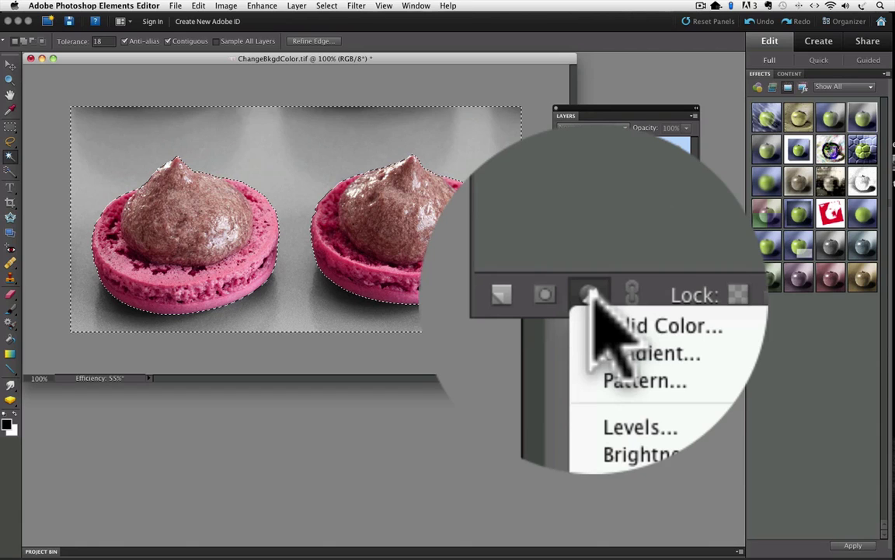
{"action": "left_click", "coordinate": [602, 308]}
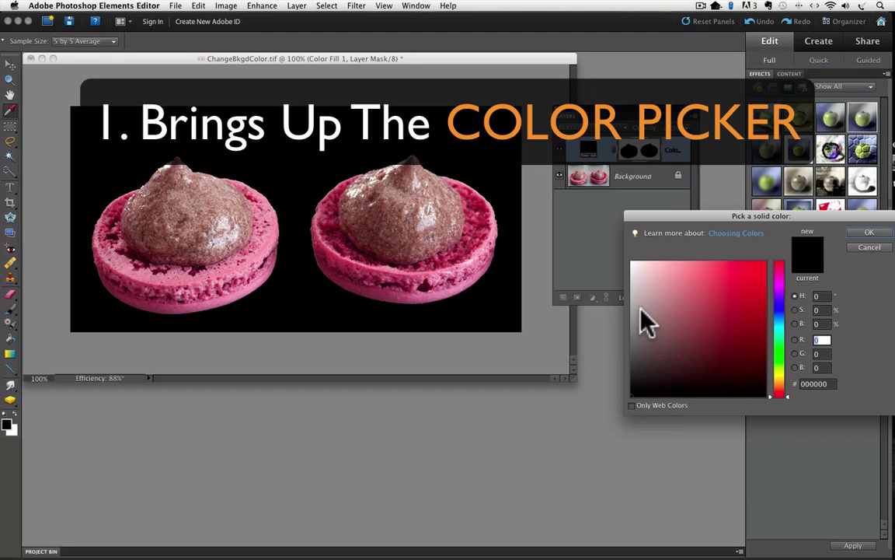
{"action": "left_click_drag", "start_coordinate": [672, 215], "coordinate": [568, 240]}
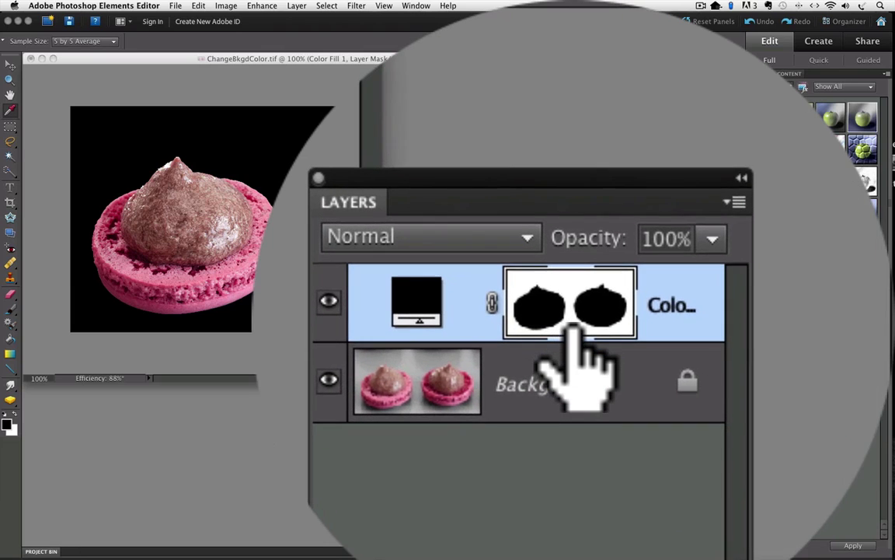
{"action": "double_click", "coordinate": [640, 161]}
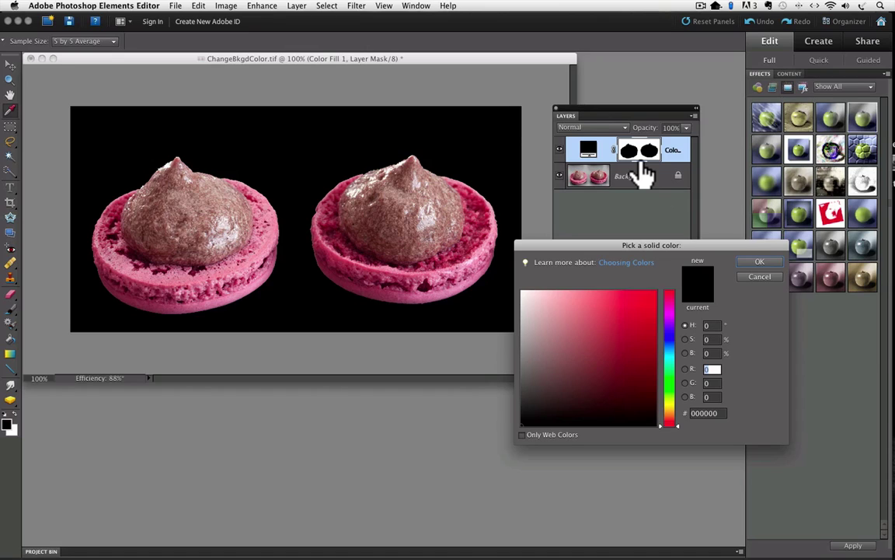
Step: Set the fill colour to the medium blue 3a4fd1 and confirm it
{"action": "left_click", "coordinate": [670, 339]}
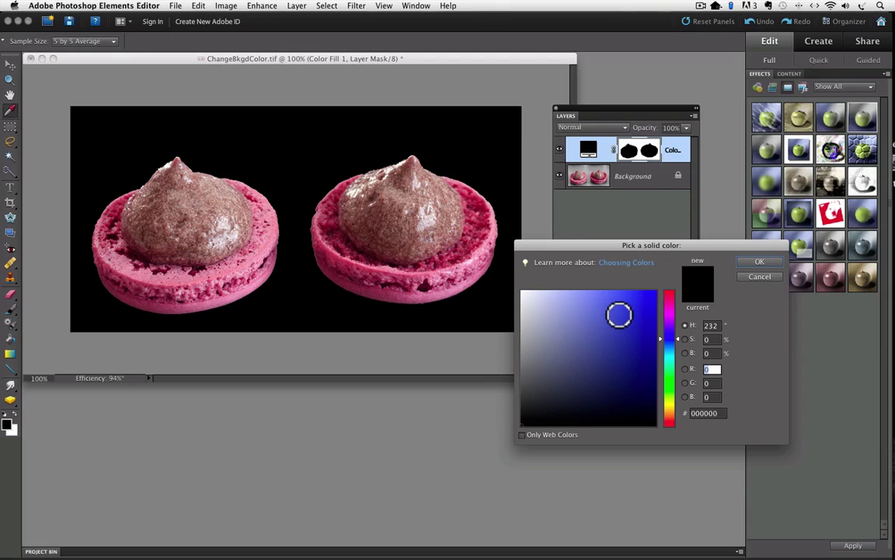
{"action": "left_click", "coordinate": [619, 314]}
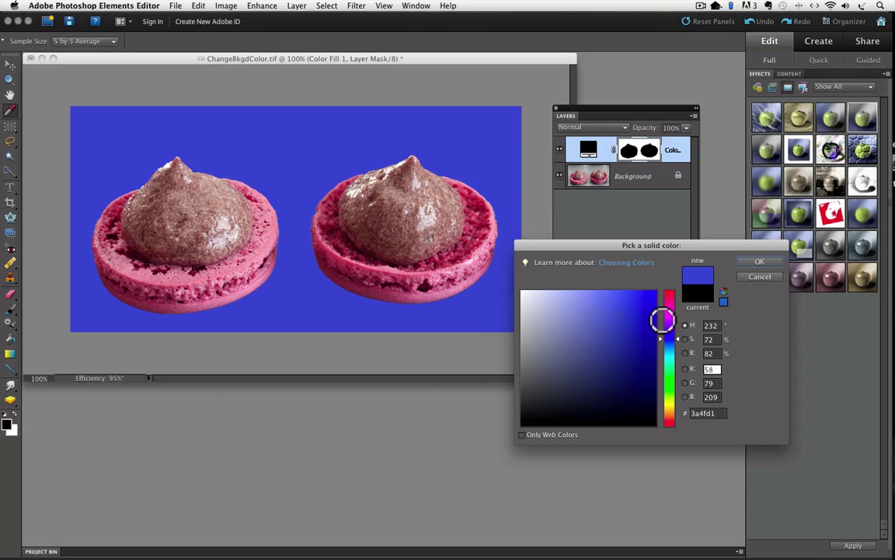
{"action": "left_click", "coordinate": [759, 262]}
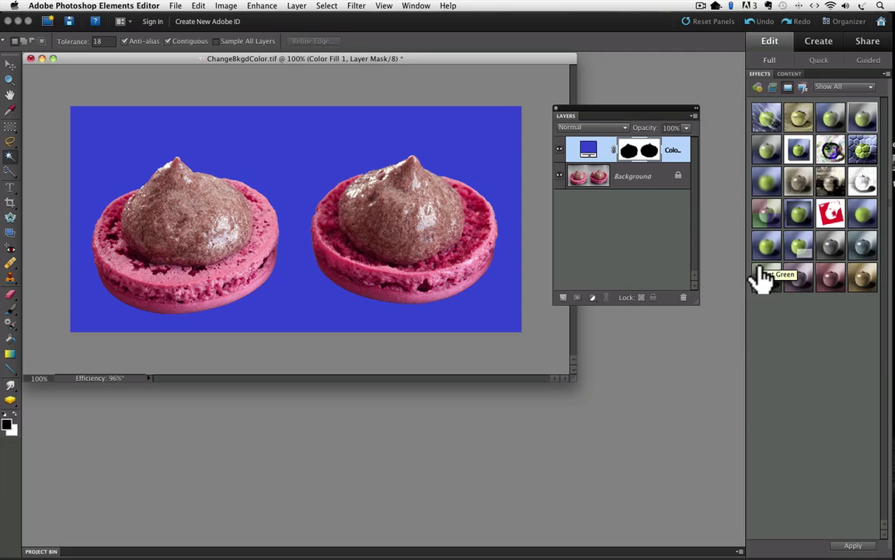
{"action": "left_click", "coordinate": [10, 80]}
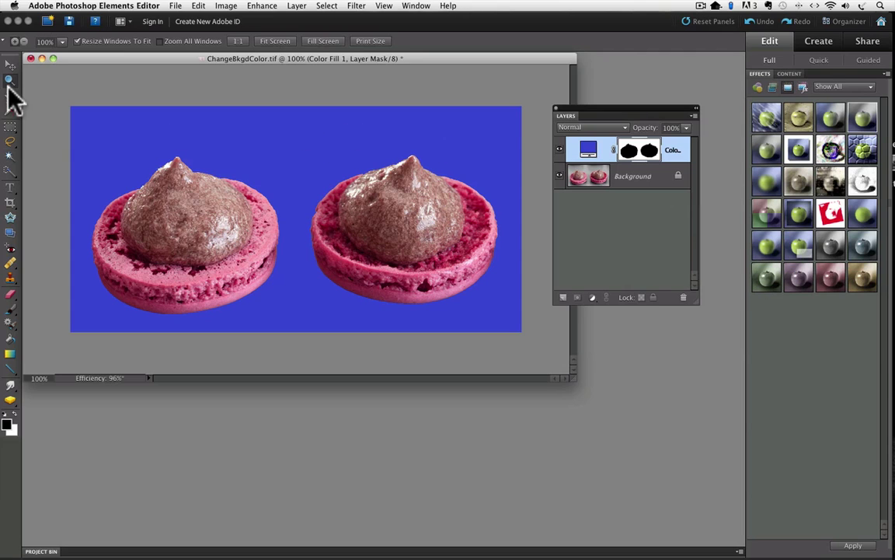
Step: Zoom the macarons to 200% and reselect the Color Fill 1 layer
{"action": "left_click", "coordinate": [295, 234]}
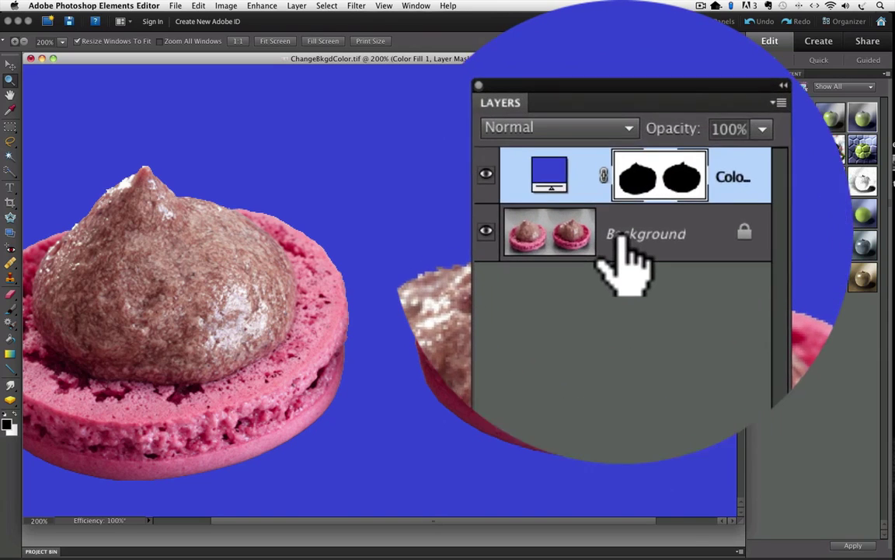
{"action": "left_click", "coordinate": [622, 237]}
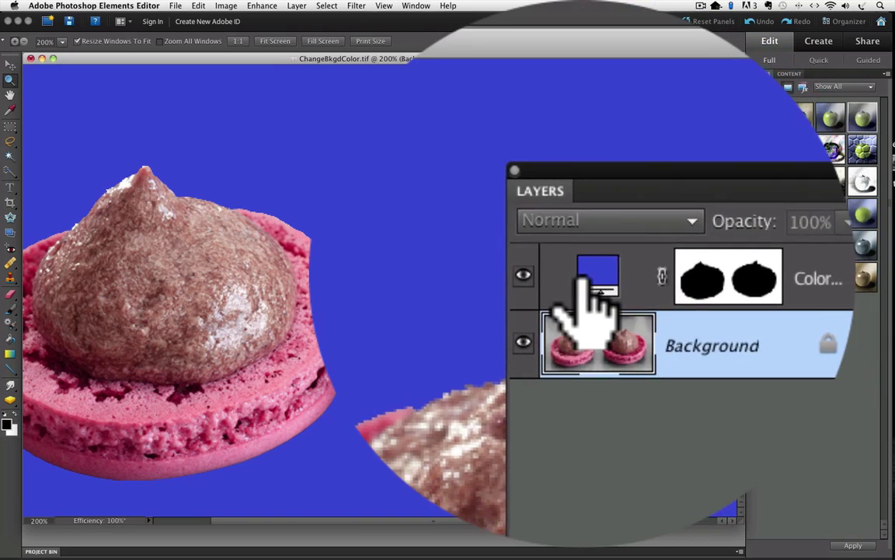
{"action": "left_click", "coordinate": [590, 282]}
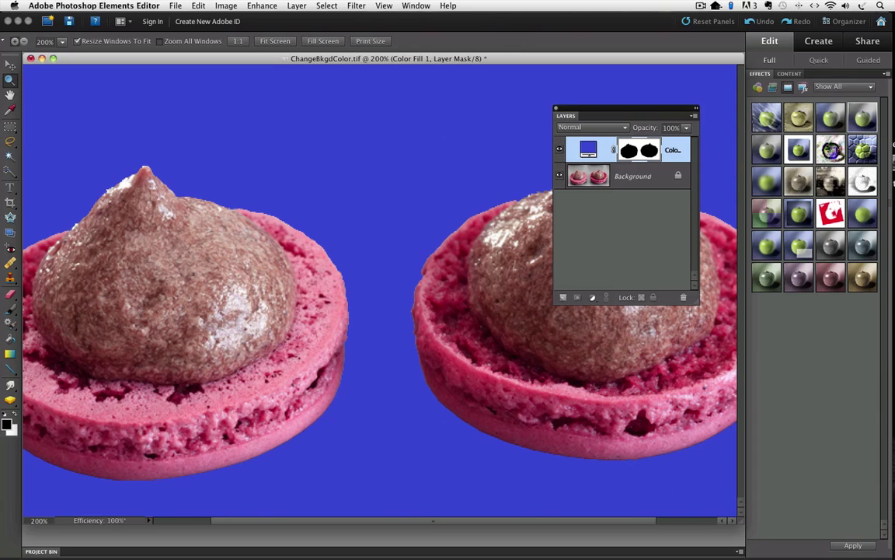
Step: Open Gaussian Blur for the fill mask and preview several radii, returning to 0.1 pixels
{"action": "left_click", "coordinate": [356, 5]}
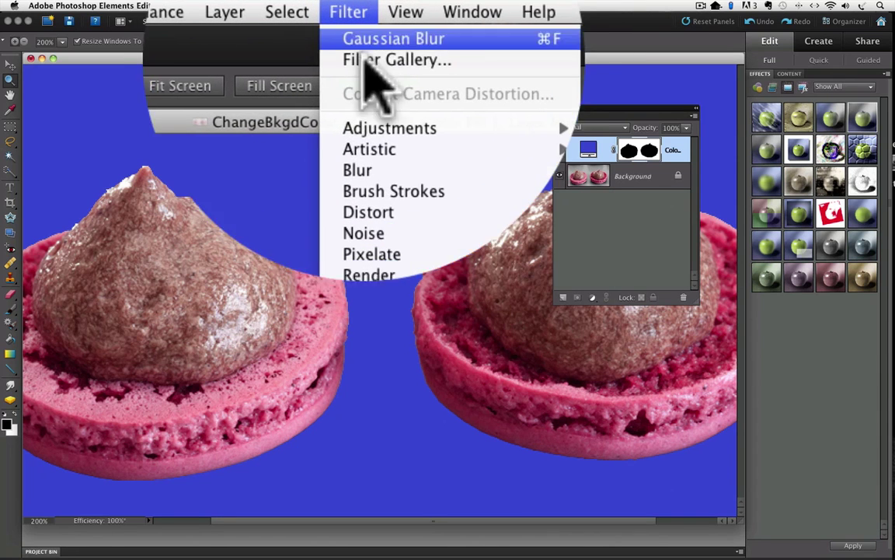
{"action": "mouse_move", "coordinate": [359, 169]}
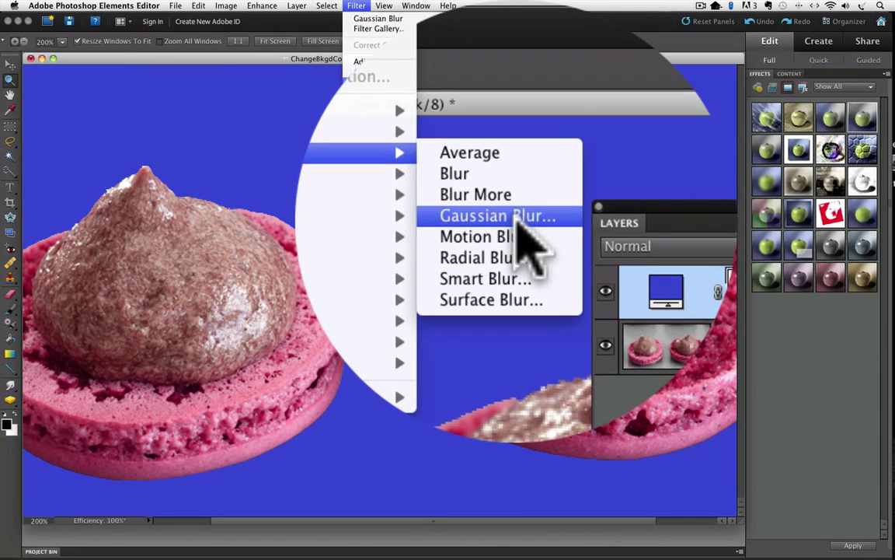
{"action": "left_click", "coordinate": [468, 202]}
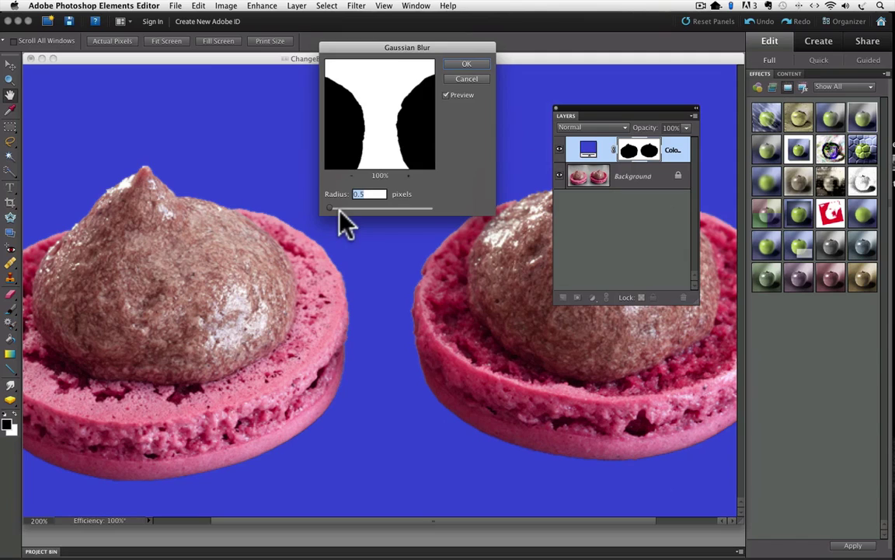
{"action": "left_click_drag", "start_coordinate": [330, 208], "coordinate": [326, 208]}
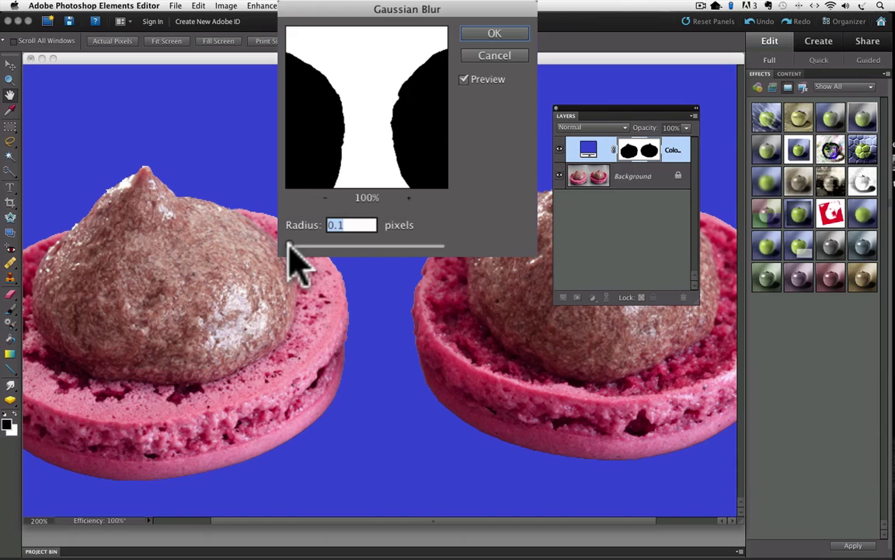
{"action": "left_click_drag", "start_coordinate": [290, 247], "coordinate": [366, 248]}
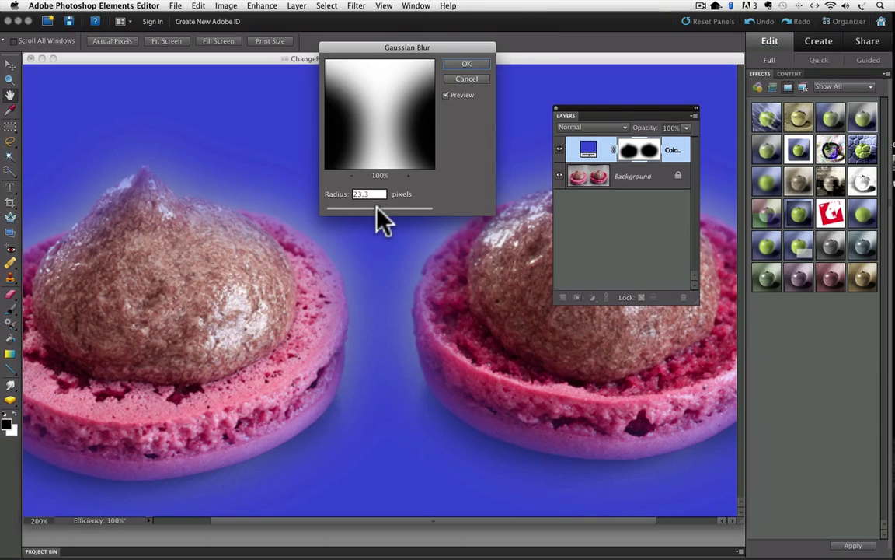
{"action": "left_click_drag", "start_coordinate": [376, 207], "coordinate": [326, 207]}
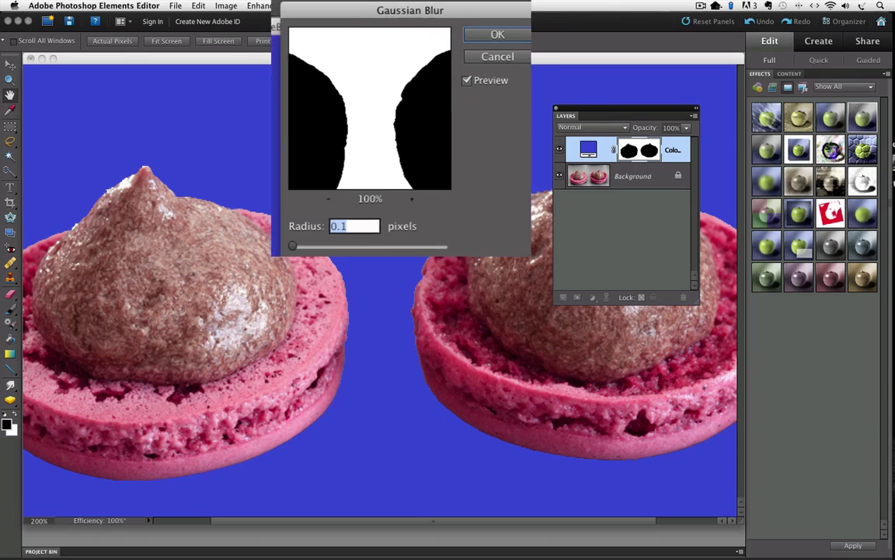
Step: Move the Layers panel aside and compare a 2.7 blur radius before settling on 0.5 pixels
{"action": "left_click_drag", "start_coordinate": [589, 108], "coordinate": [627, 101]}
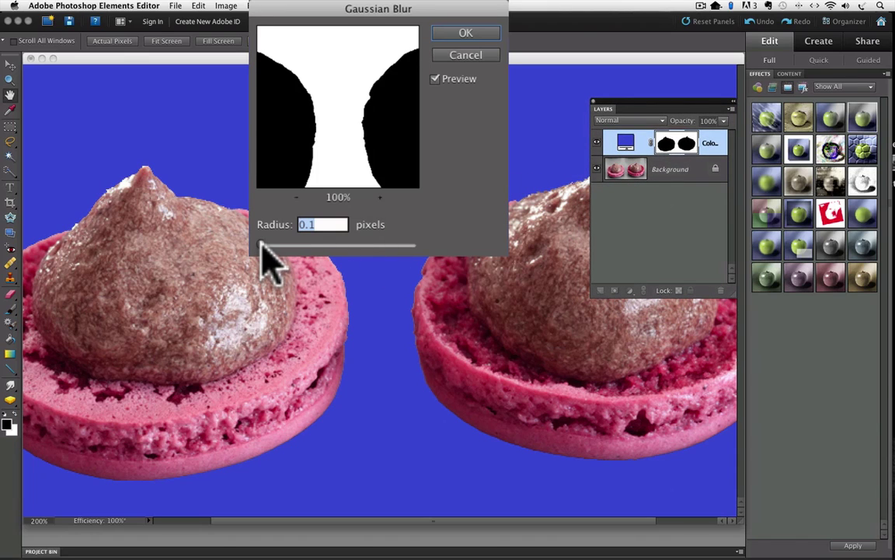
{"action": "left_click_drag", "start_coordinate": [260, 245], "coordinate": [262, 244]}
{"action": "left_click_drag", "start_coordinate": [262, 245], "coordinate": [282, 246]}
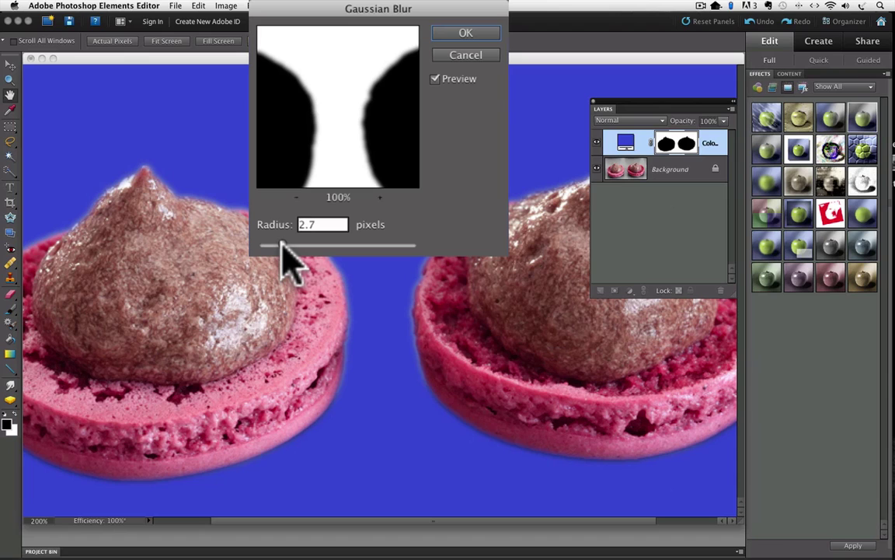
{"action": "left_click_drag", "start_coordinate": [281, 246], "coordinate": [263, 246]}
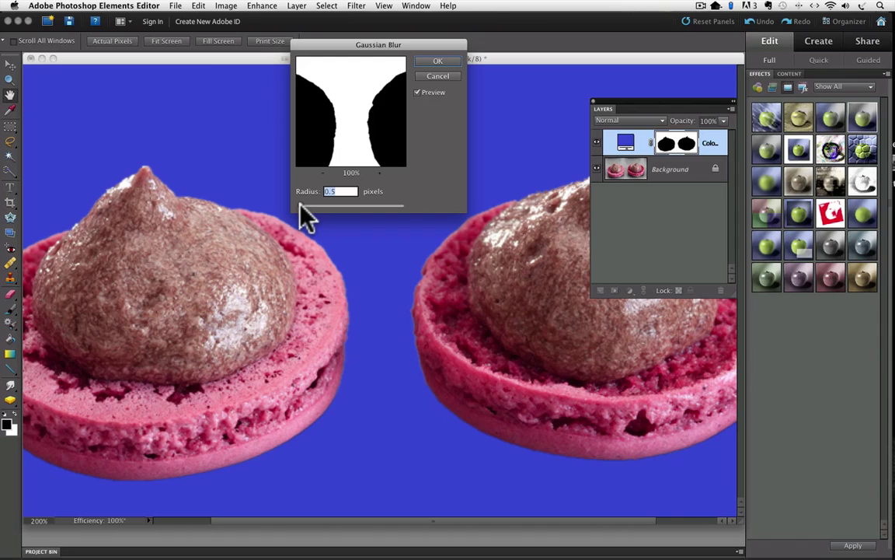
Step: Apply the 0.5-pixel Gaussian blur to the mask and reopen the fill's colour picker
{"action": "left_click", "coordinate": [442, 62]}
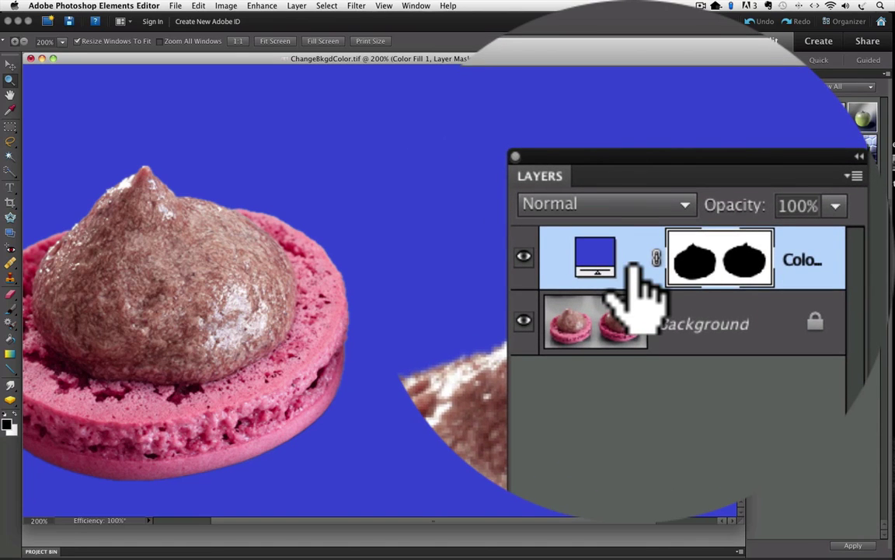
{"action": "double_click", "coordinate": [631, 142]}
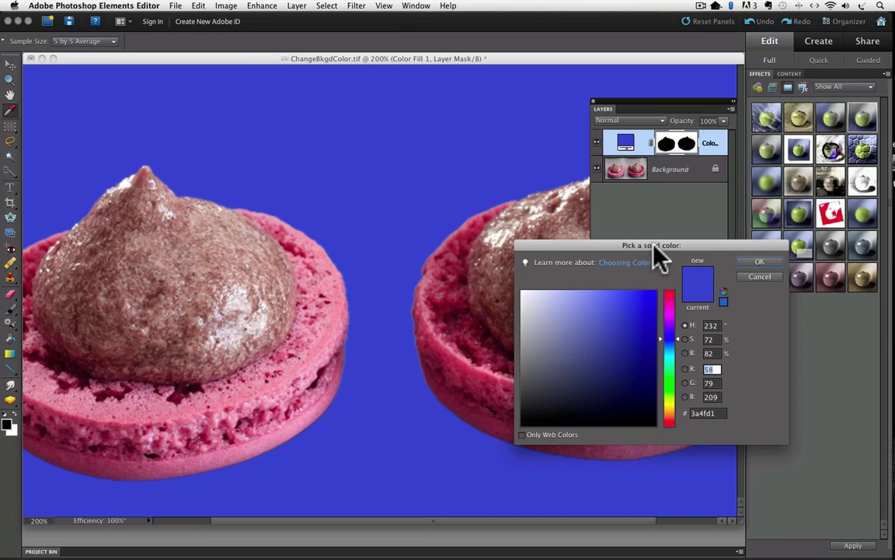
{"action": "left_click_drag", "start_coordinate": [654, 246], "coordinate": [685, 190]}
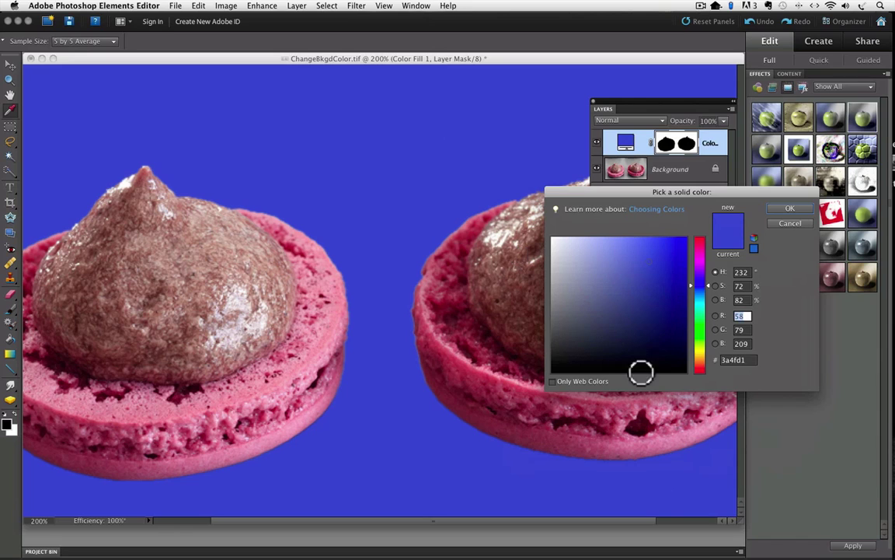
Step: Preview several green fill shades, then cancel to keep the blue fill
{"action": "left_click", "coordinate": [701, 327]}
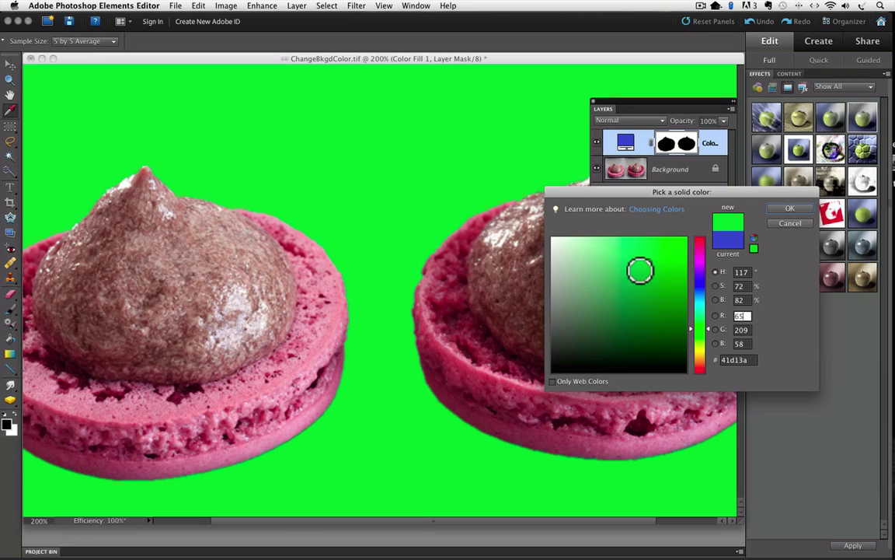
{"action": "left_click", "coordinate": [640, 269]}
{"action": "left_click", "coordinate": [628, 312]}
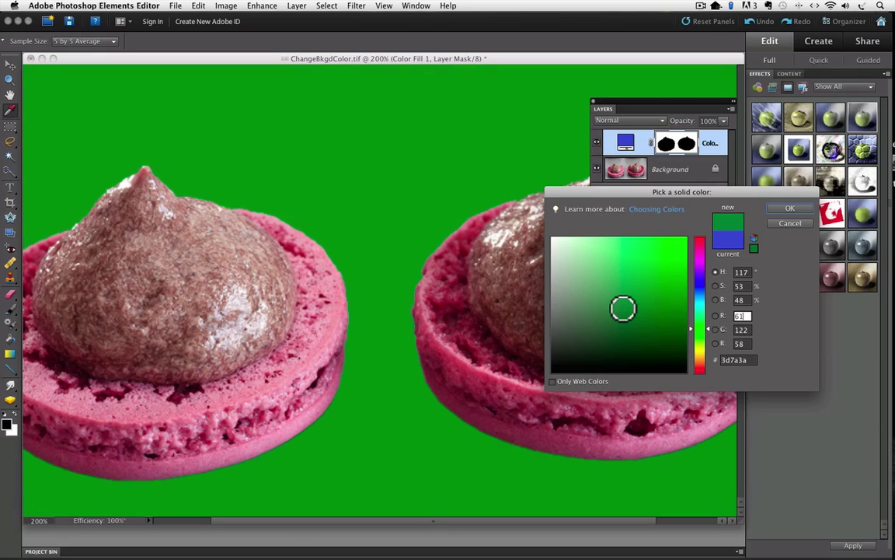
{"action": "mouse_move", "coordinate": [635, 270]}
{"action": "left_mouse_down"}
{"action": "mouse_move", "coordinate": [651, 277]}
{"action": "mouse_move", "coordinate": [641, 286]}
{"action": "left_mouse_up"}
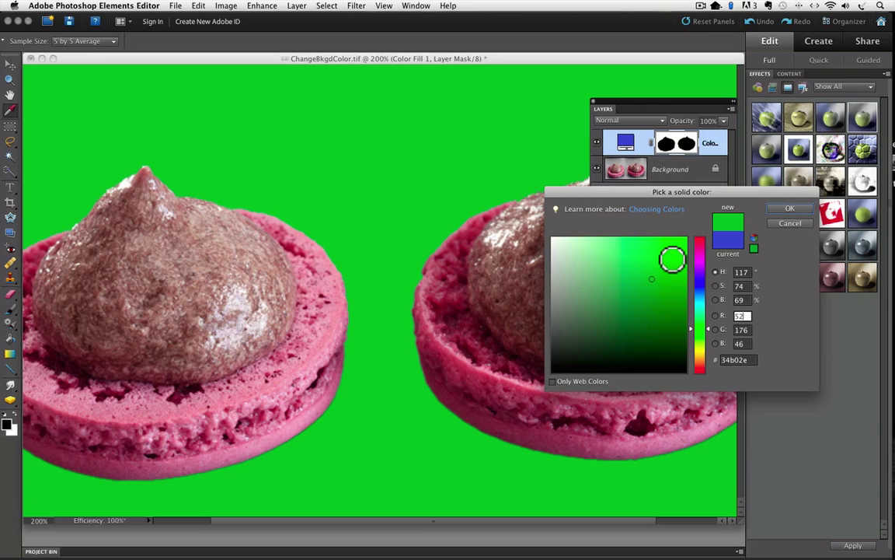
{"action": "left_click", "coordinate": [787, 224]}
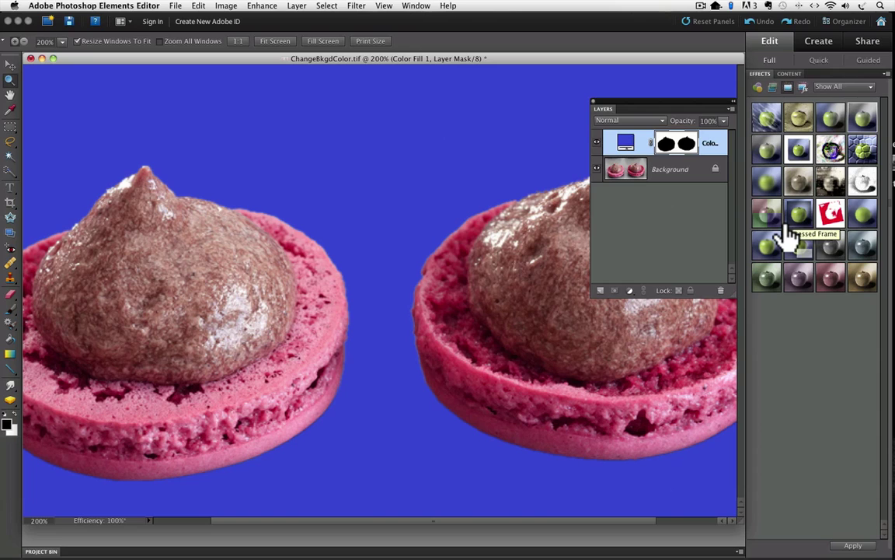
Step: Zoom back to 100% and hide the Color Fill 1 layer to show the grey background
{"action": "key", "text": "super+minus"}
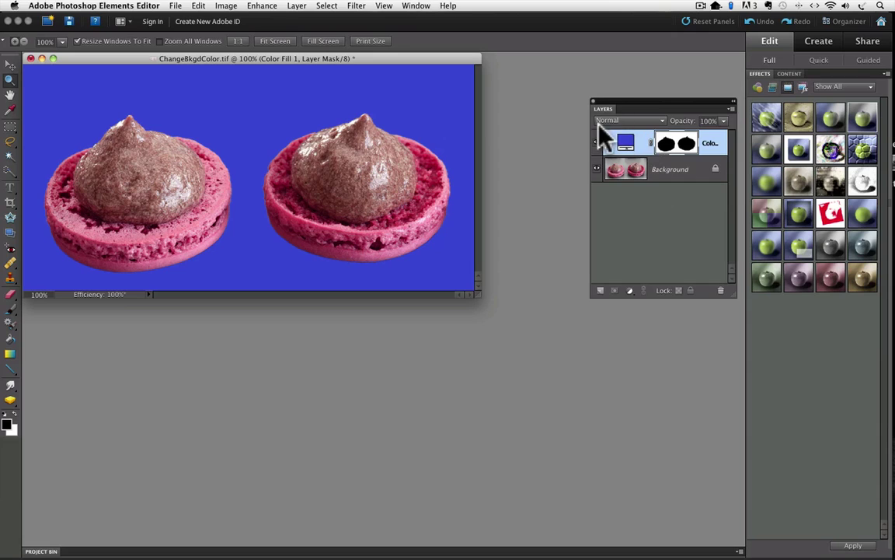
{"action": "left_click", "coordinate": [595, 145]}
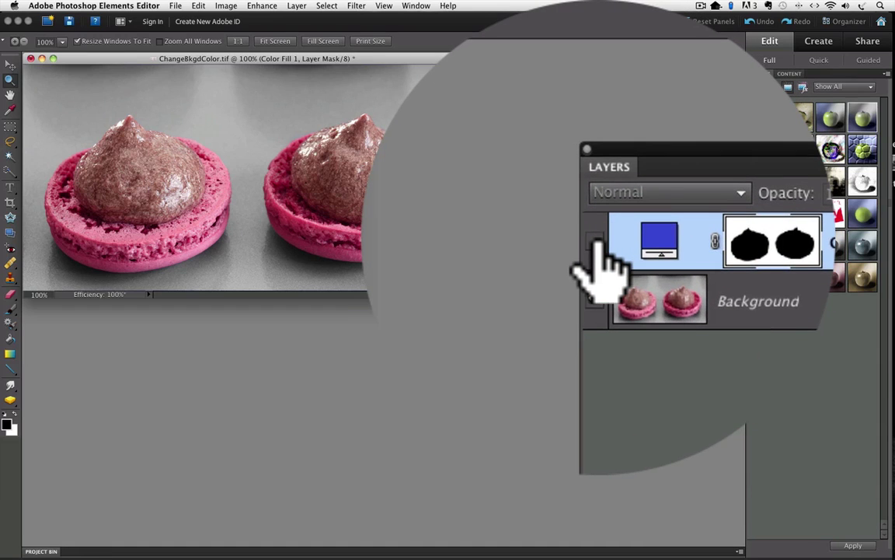
Step: Make the Color Fill 1 layer visible again and set its blend mode to Color
{"action": "left_click", "coordinate": [597, 142]}
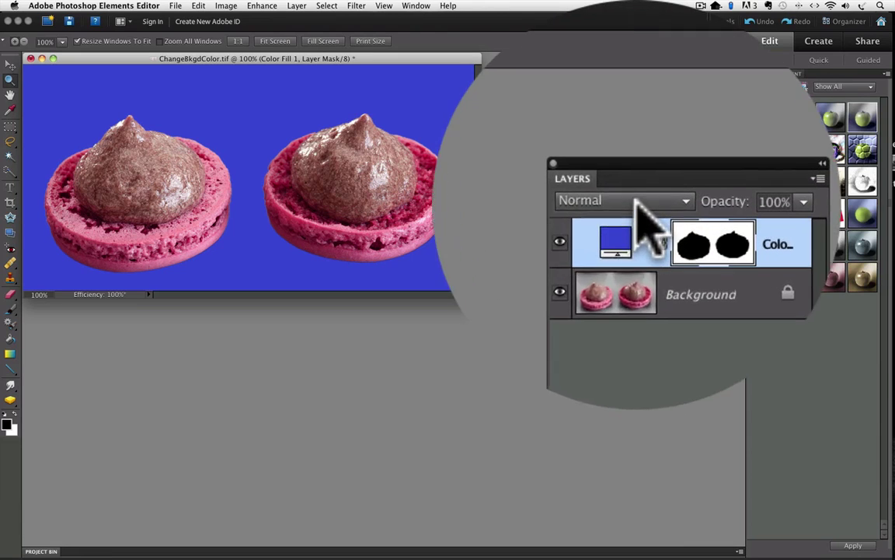
{"action": "left_click", "coordinate": [637, 121]}
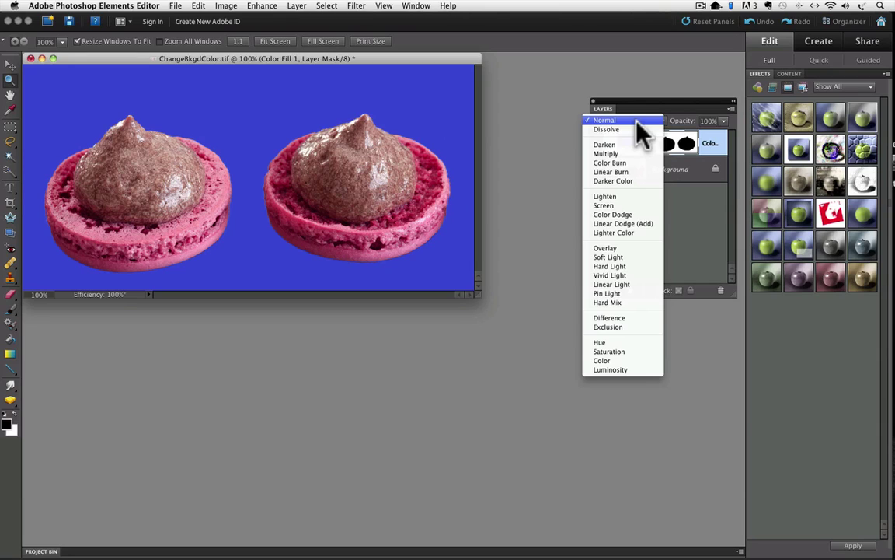
{"action": "left_click", "coordinate": [611, 361]}
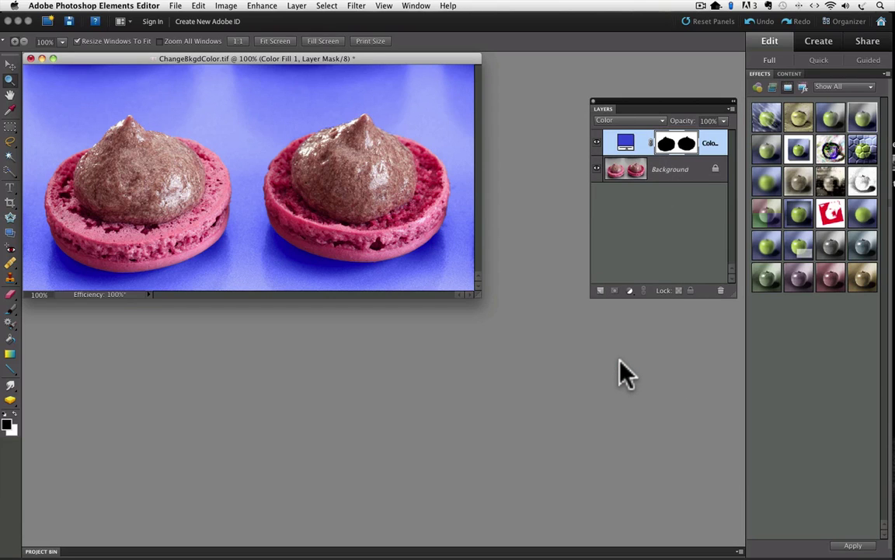